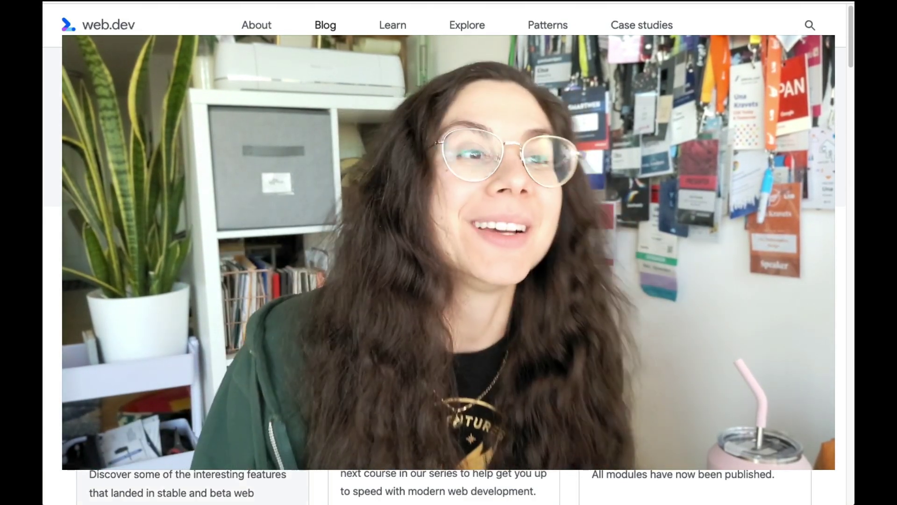
scroll(193, 280, "down", 1)
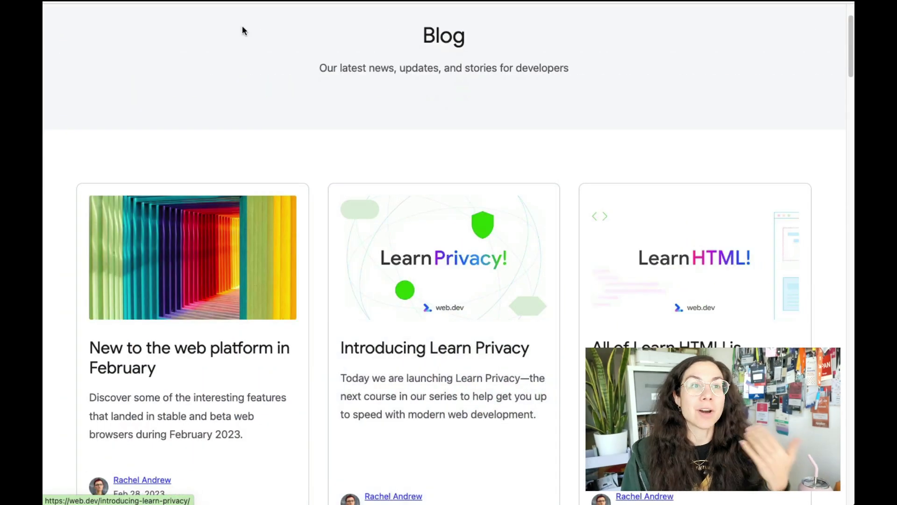
scroll(248, 118, "down", 1)
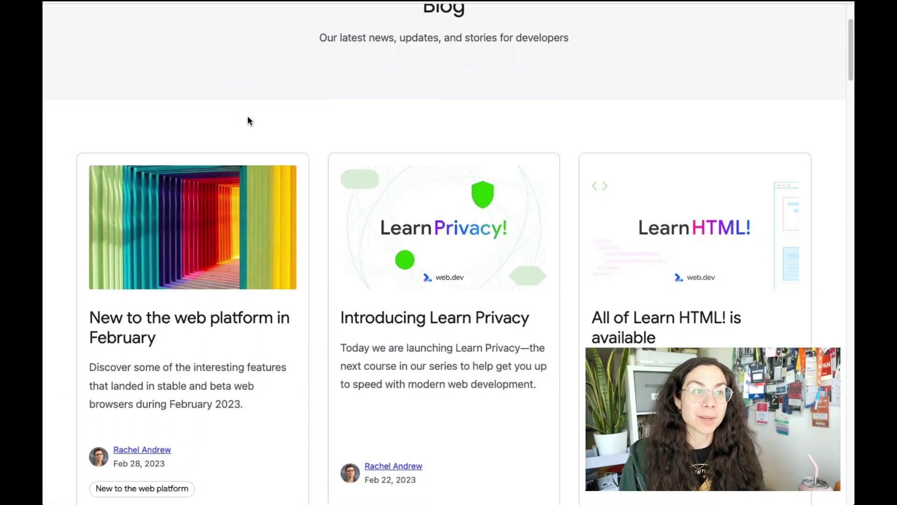
scroll(248, 120, "down", 3)
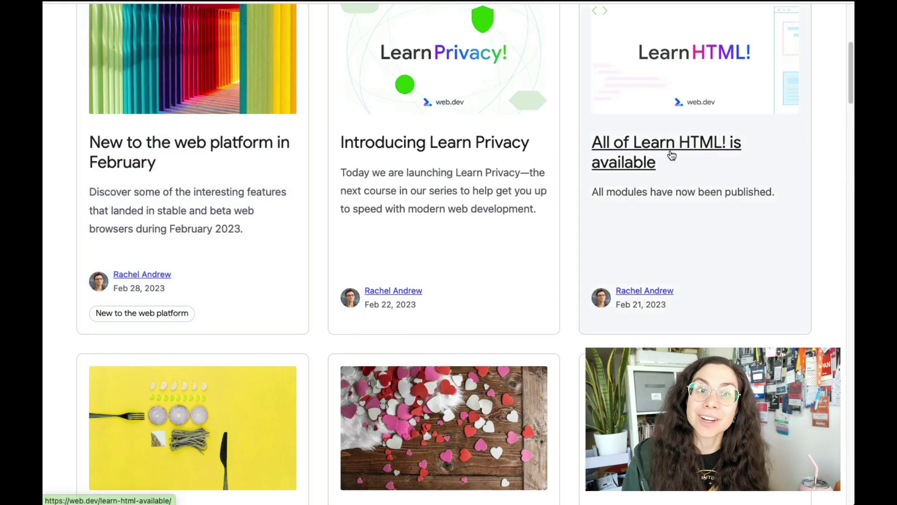
scroll(266, 228, "up", 1)
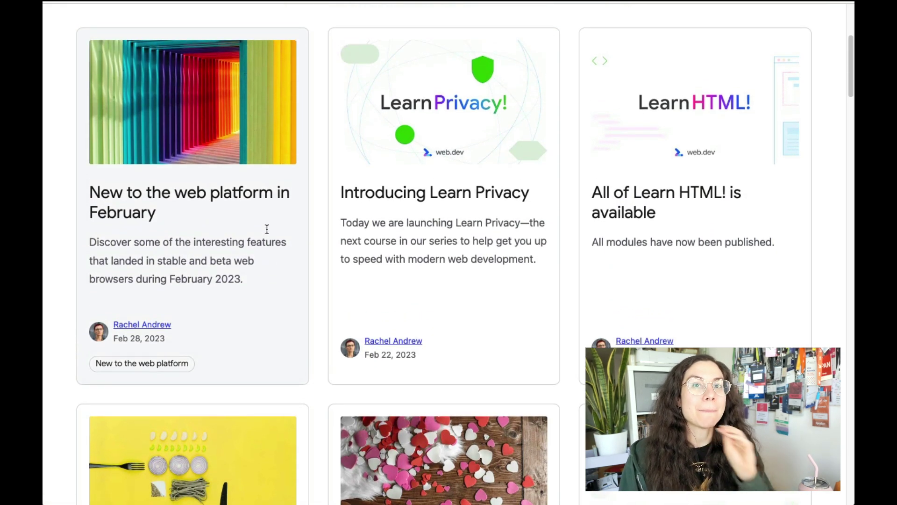
Inspect the first card's h2 heading and add a new h2 rule with text-wrap: balance
right_click(157, 191)
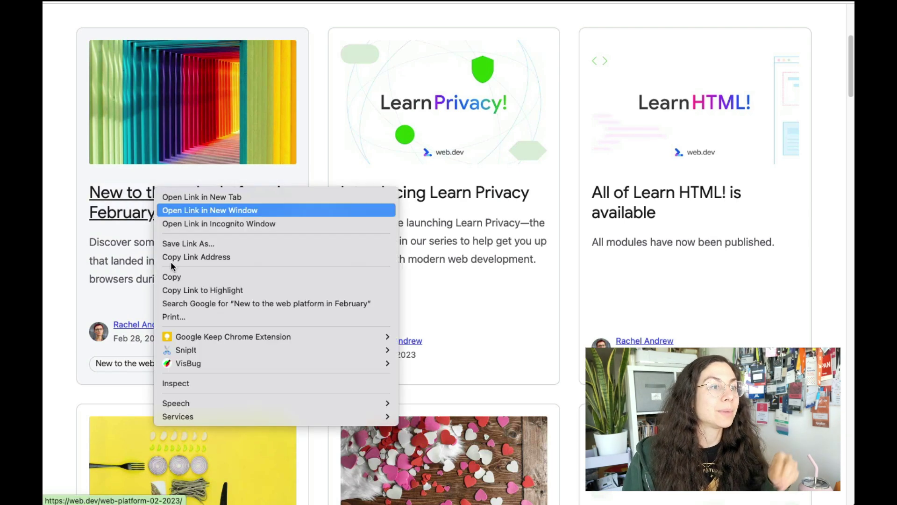
left_click(211, 383)
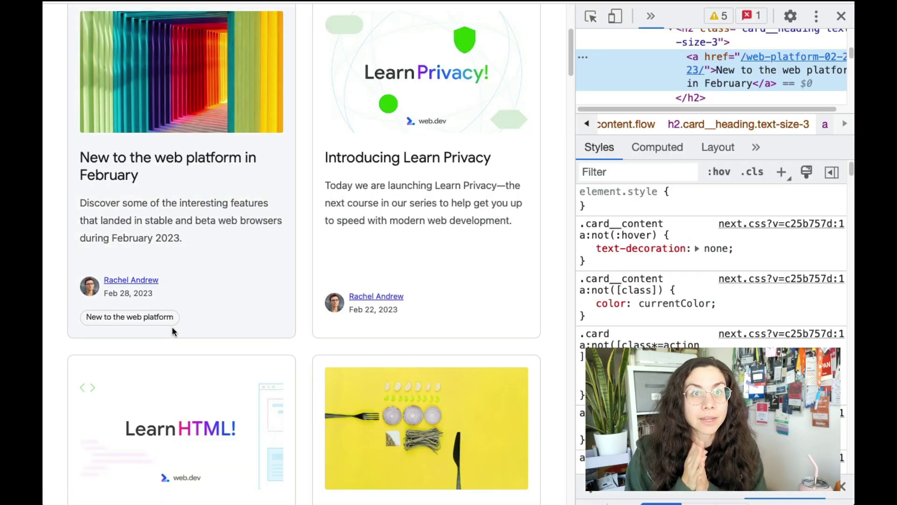
scroll(683, 78, "up", 1)
left_click(696, 38)
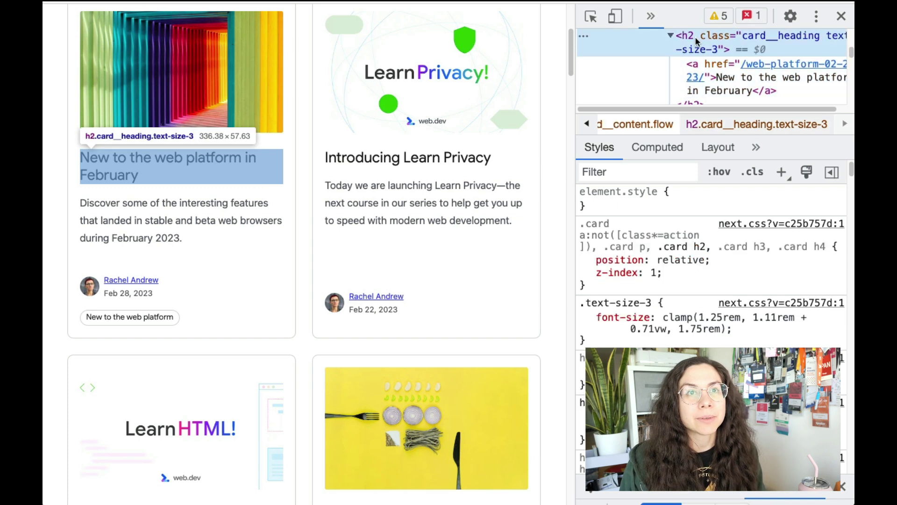
left_click(782, 172)
type("h2")
key("Return")
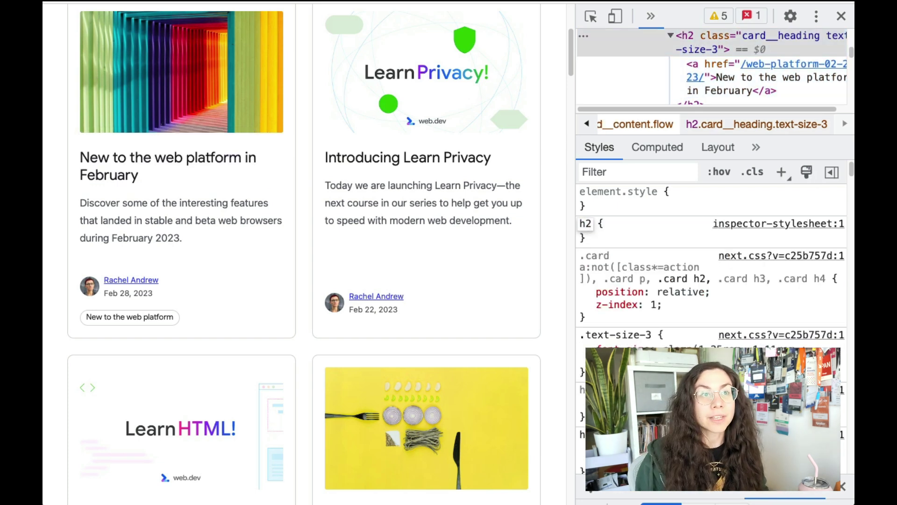
type("text")
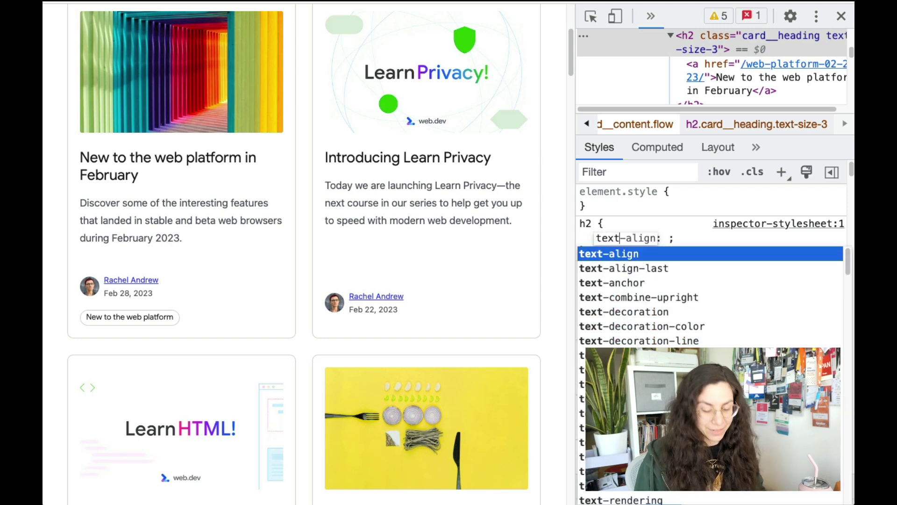
type("-wrap")
key("Tab")
type("ba")
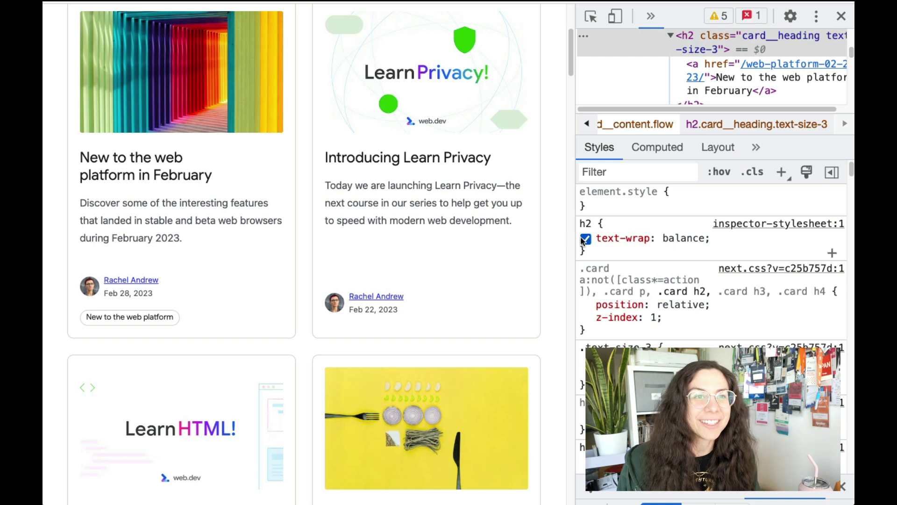
Toggle the h2 text-wrap: balance declaration to compare wraps, leaving it enabled
left_click(585, 239)
left_click(586, 238)
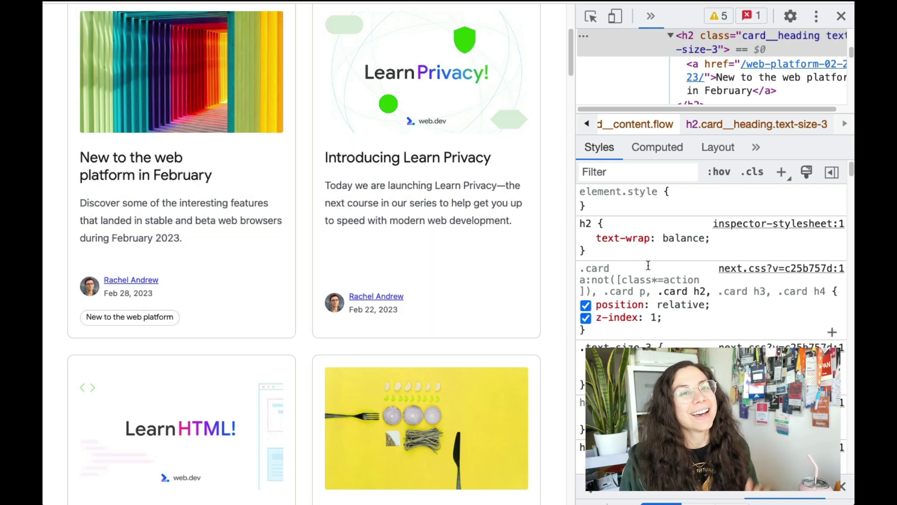
left_click(586, 239)
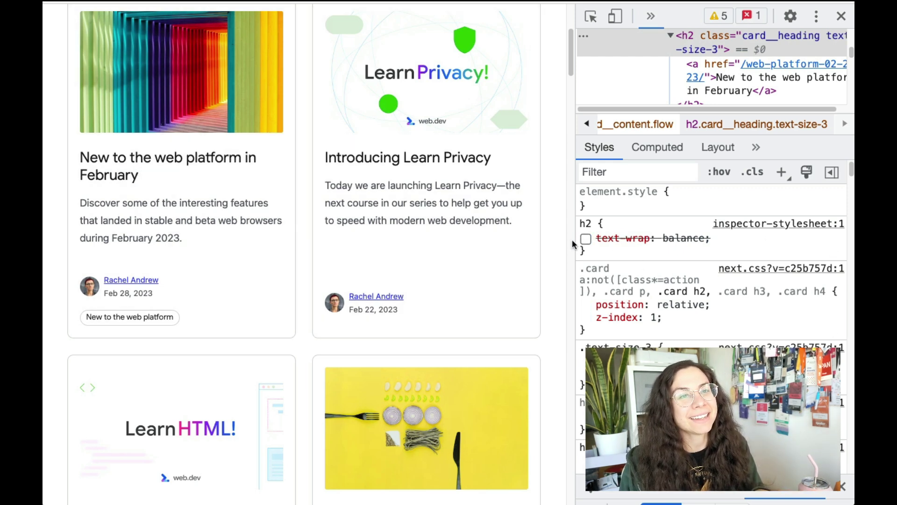
left_click(586, 238)
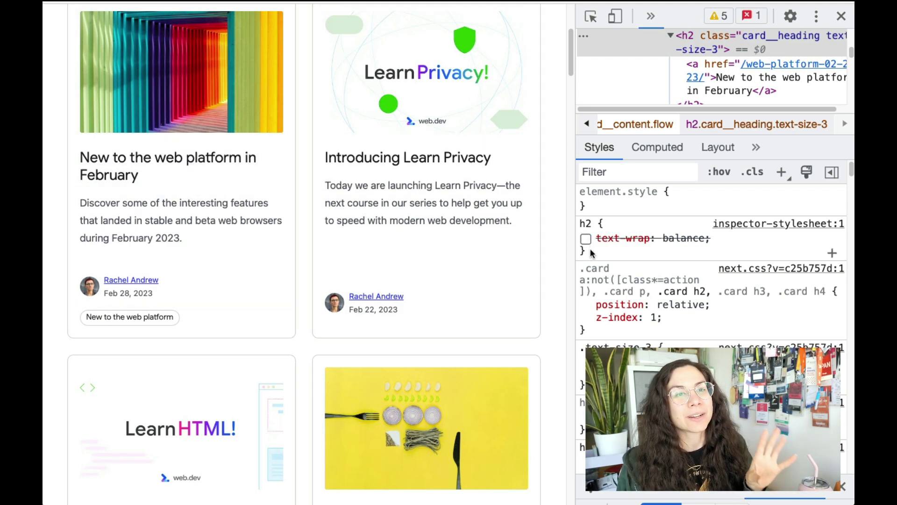
left_click(585, 239)
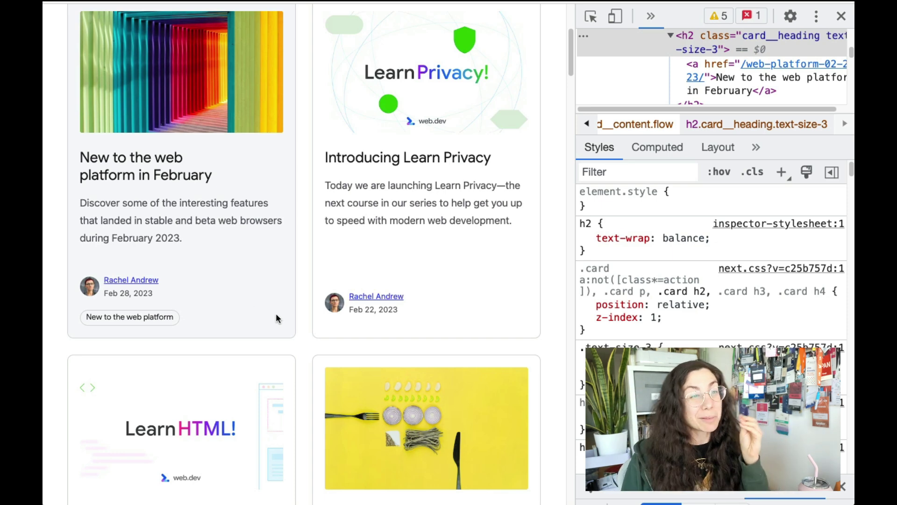
Zoom the page out to three card columns and toggle heading balancing
key("ctrl+minus")
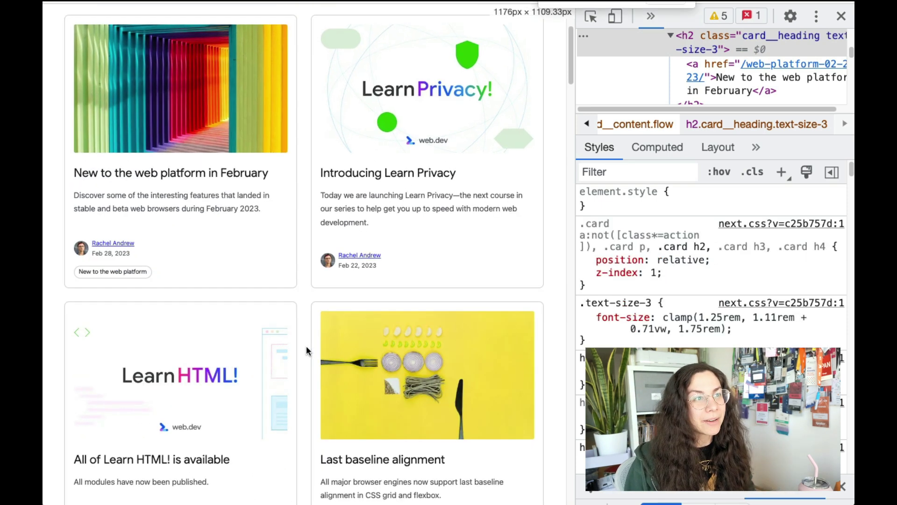
key("ctrl+minus")
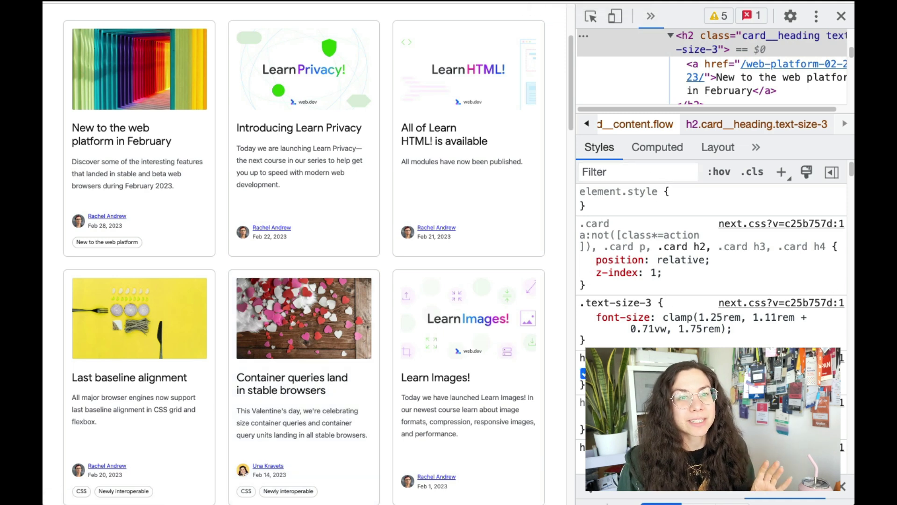
scroll(655, 297, "down", 1)
scroll(606, 312, "down", 1)
scroll(607, 312, "down", 1)
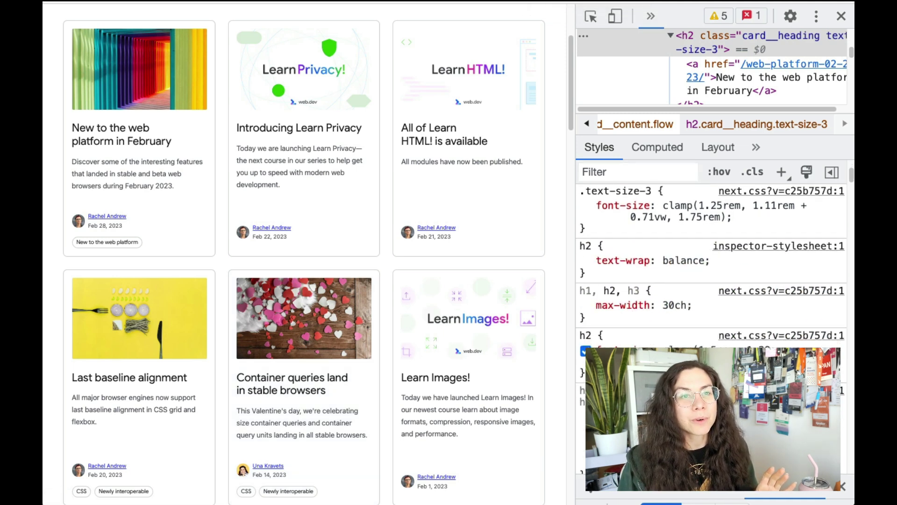
scroll(606, 312, "down", 2)
left_click(585, 213)
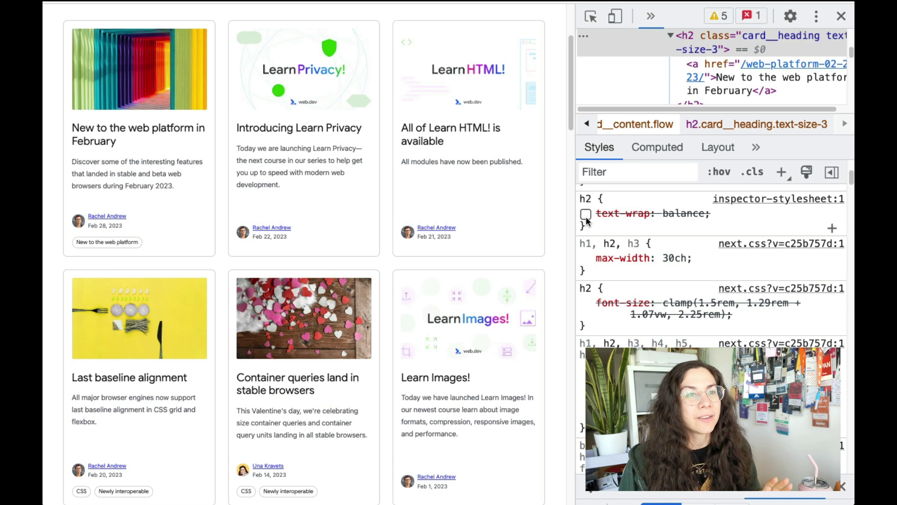
left_click(586, 214)
left_click(586, 214)
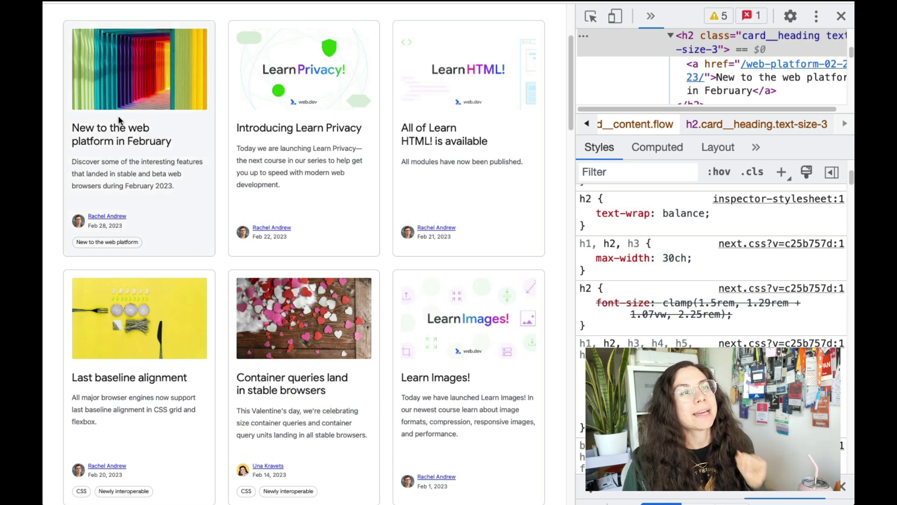
scroll(313, 389, "down", 1)
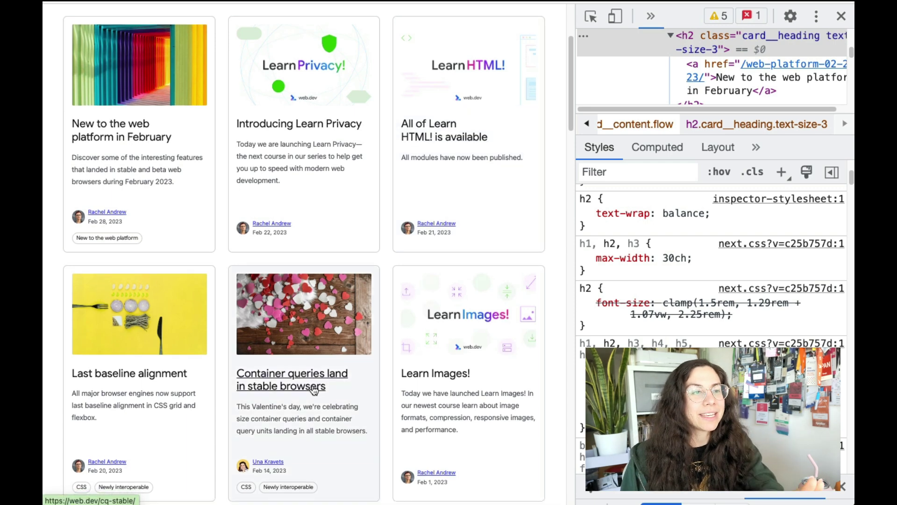
scroll(313, 390, "down", 2)
scroll(301, 298, "down", 1)
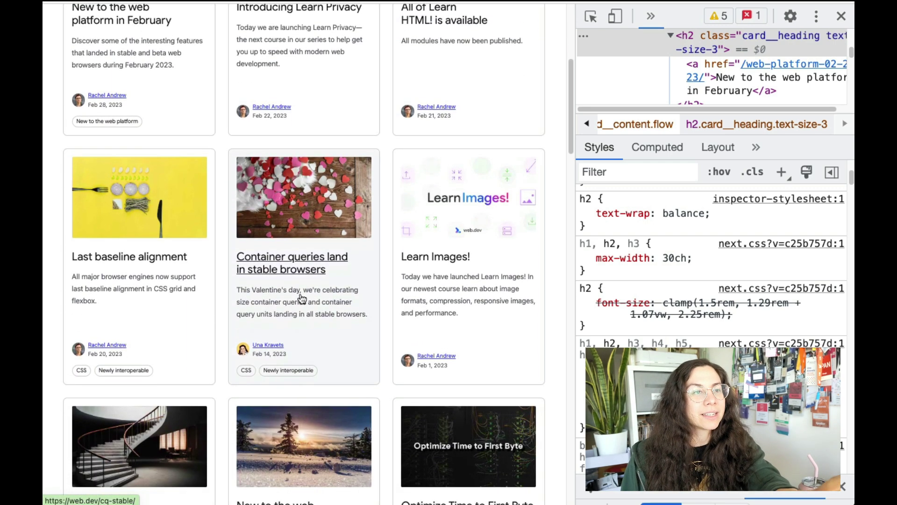
scroll(300, 299, "down", 1)
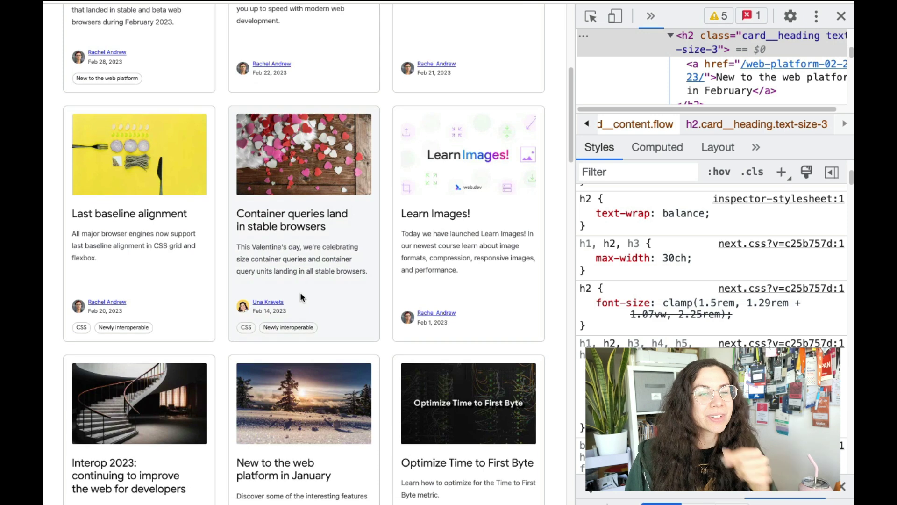
Keep switching the h2 balance rule off and on to compare card heading wraps
left_click(585, 213)
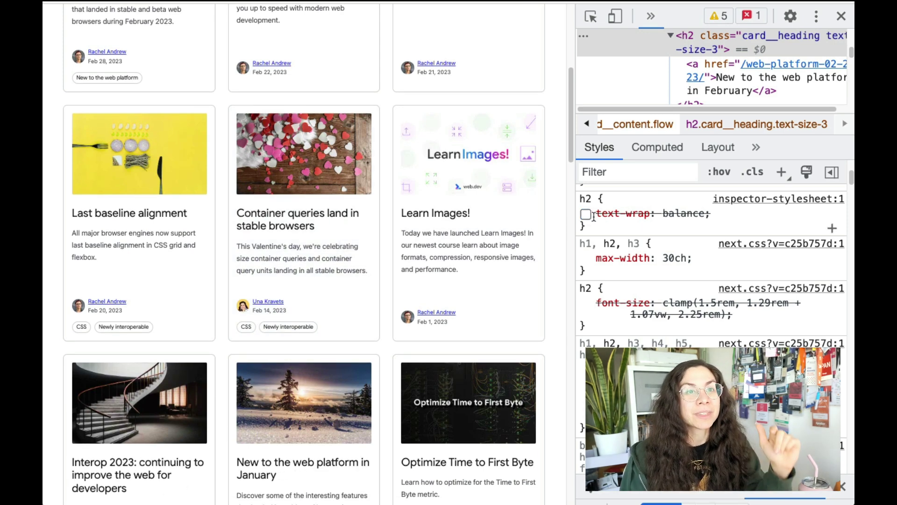
left_click(586, 214)
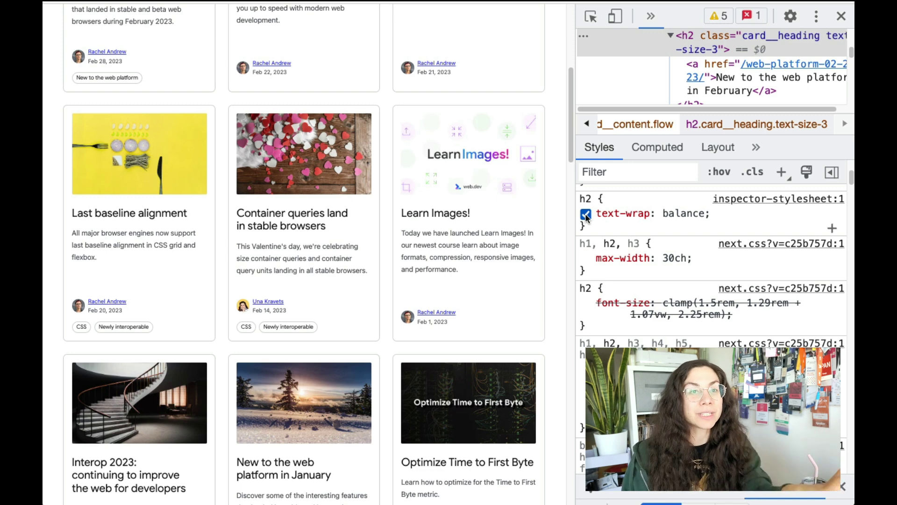
left_click(586, 215)
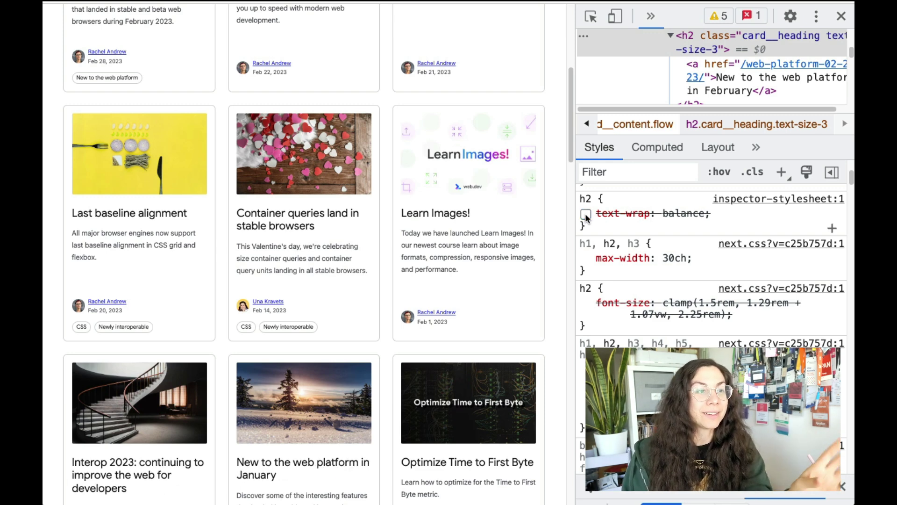
left_click(585, 214)
scroll(408, 274, "down", 2)
scroll(408, 274, "down", 1)
scroll(408, 279, "down", 1)
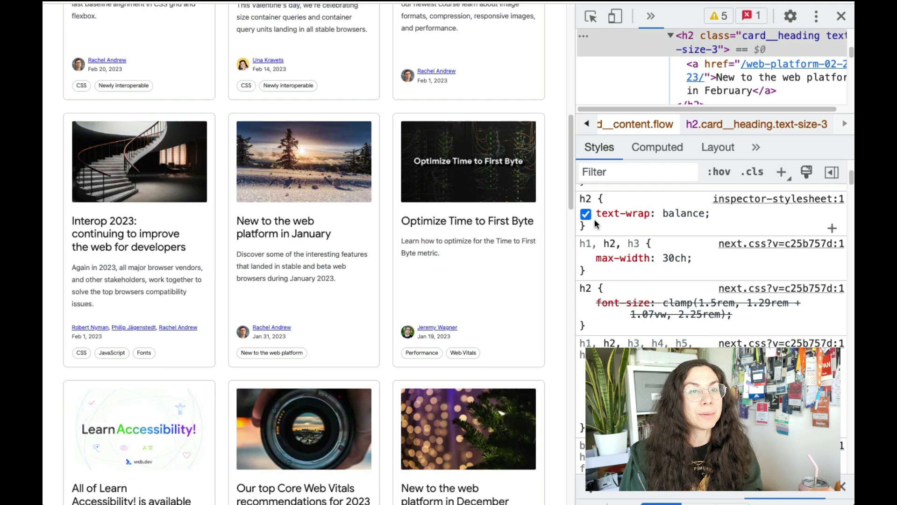
left_click(586, 214)
left_click(585, 214)
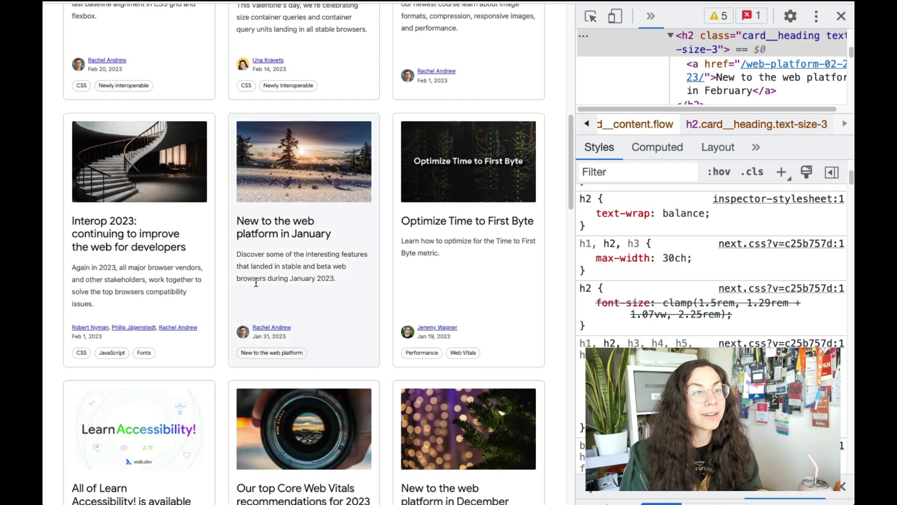
scroll(256, 281, "down", 1)
Leave h2 balancing switched off and bring up the context menu on a card paragraph
left_click(585, 214)
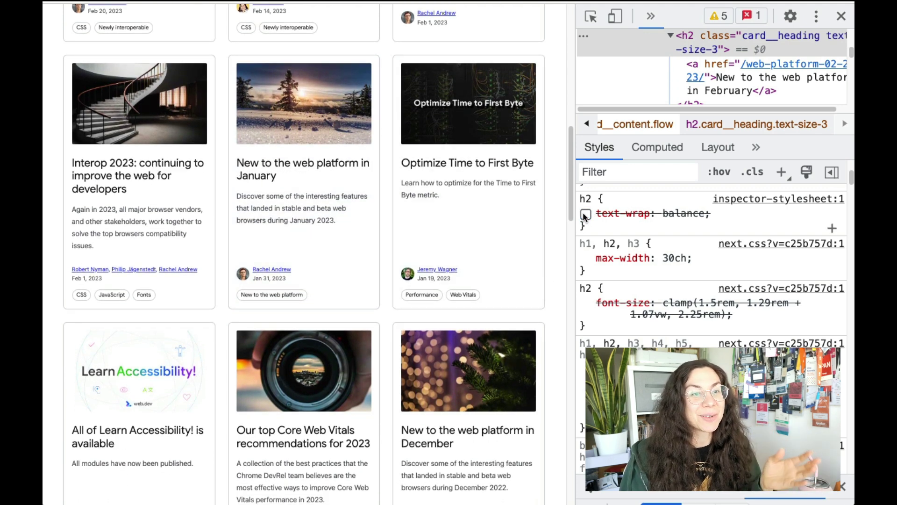
left_click(585, 214)
left_click(586, 213)
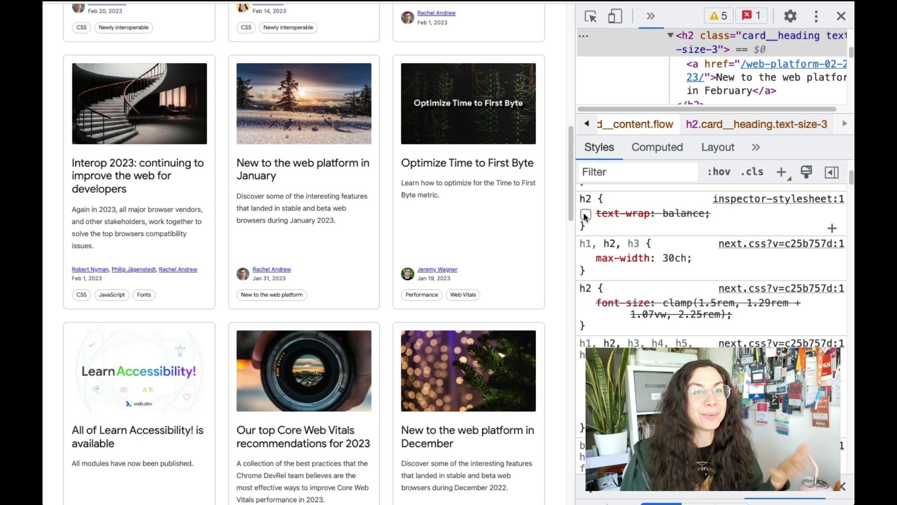
left_click(585, 214)
left_click(585, 214)
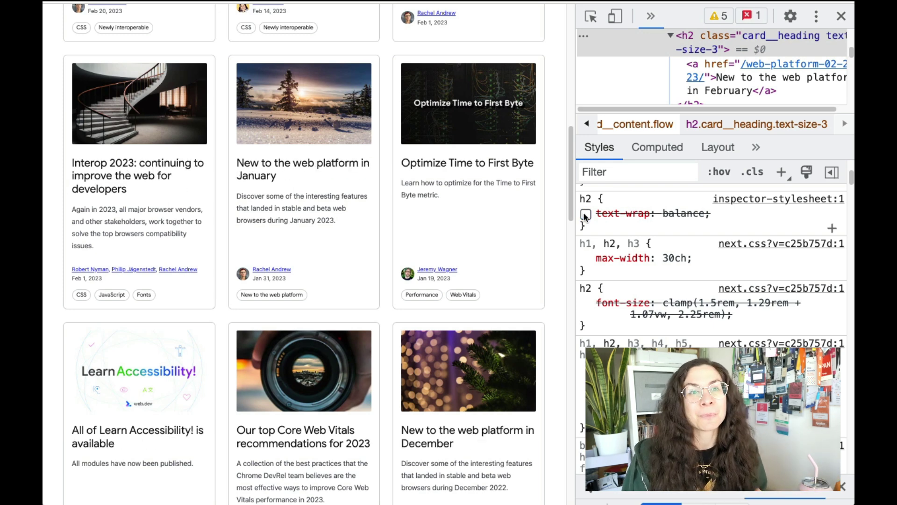
left_click(585, 214)
scroll(416, 253, "up", 3)
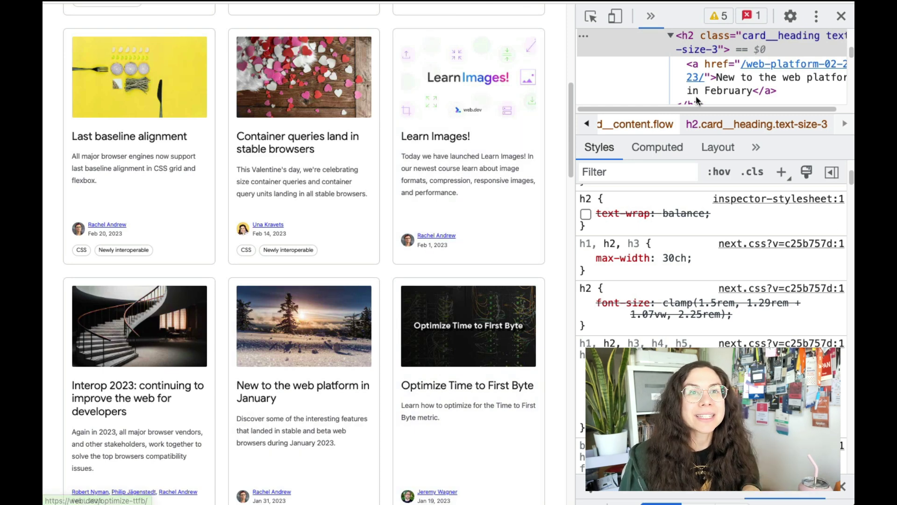
right_click(103, 173)
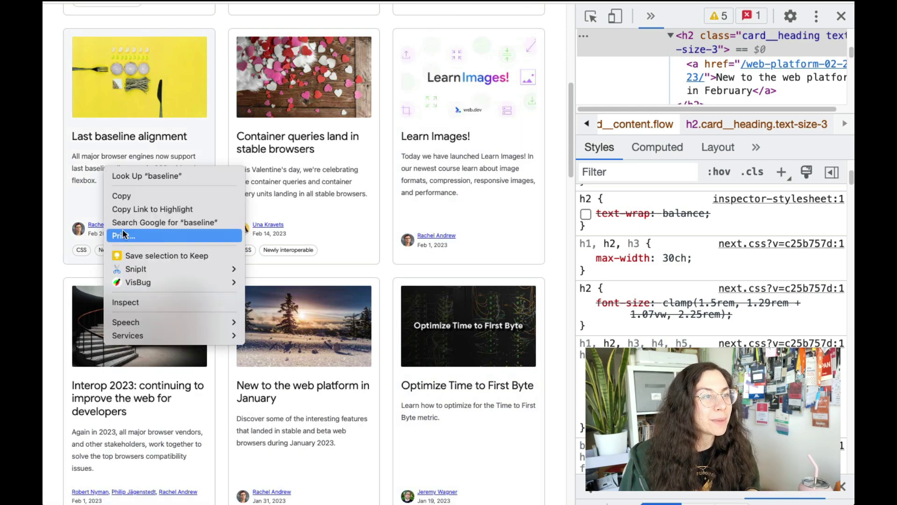
Inspect a card description and give its new p rule text-wrap: balance
left_click(135, 303)
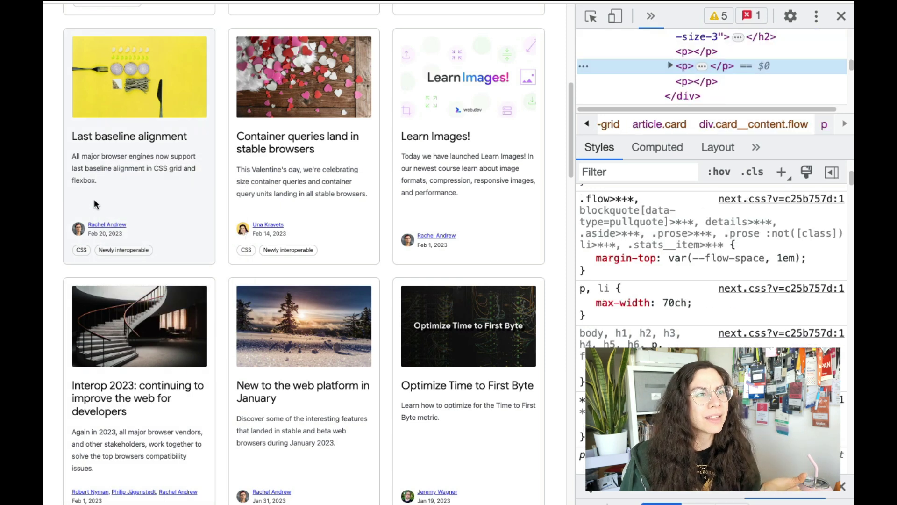
scroll(141, 365, "down", 1)
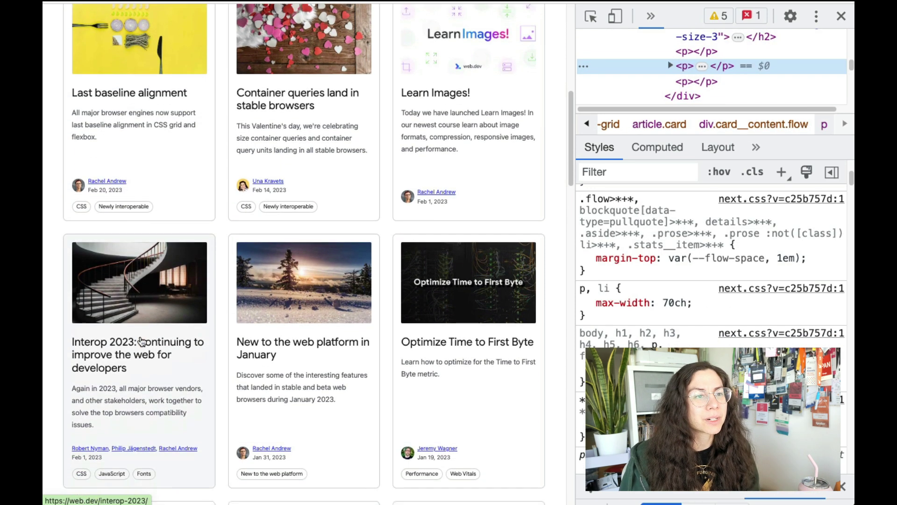
scroll(140, 364, "up", 2)
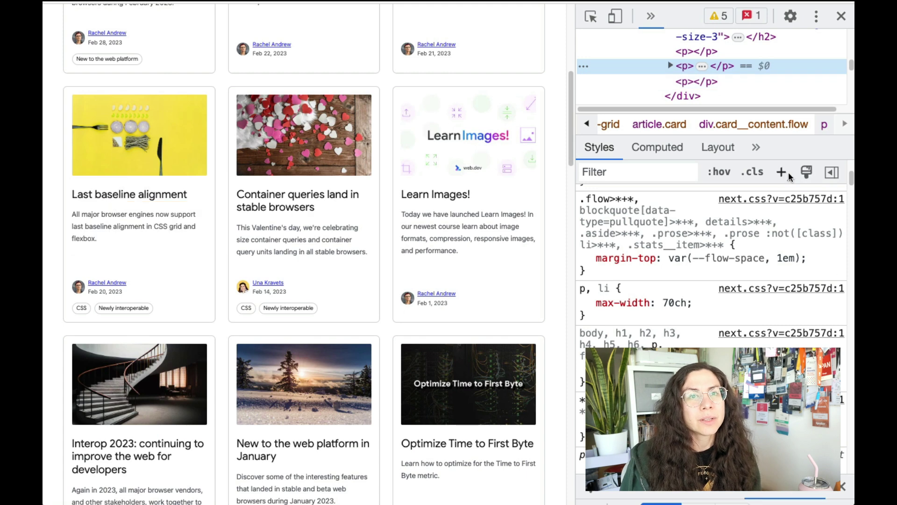
scroll(756, 203, "up", 2)
scroll(755, 198, "up", 1)
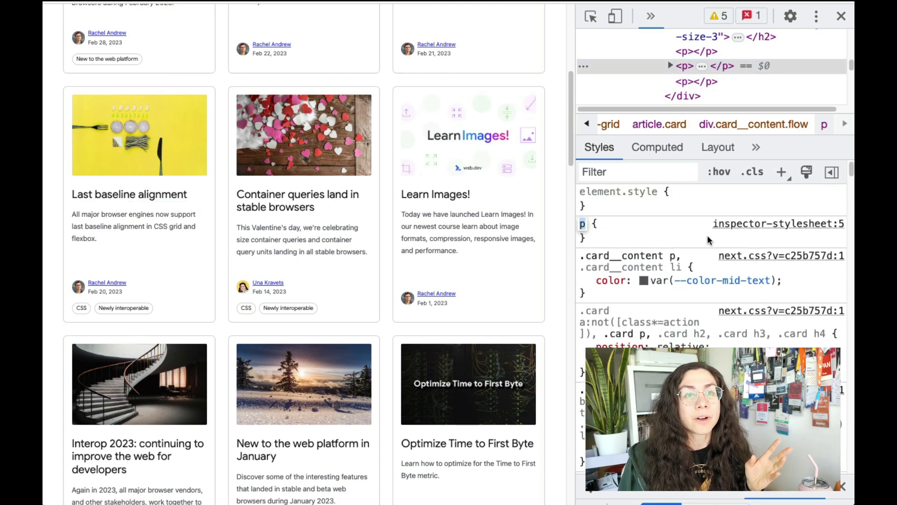
left_click(624, 225)
type("text-")
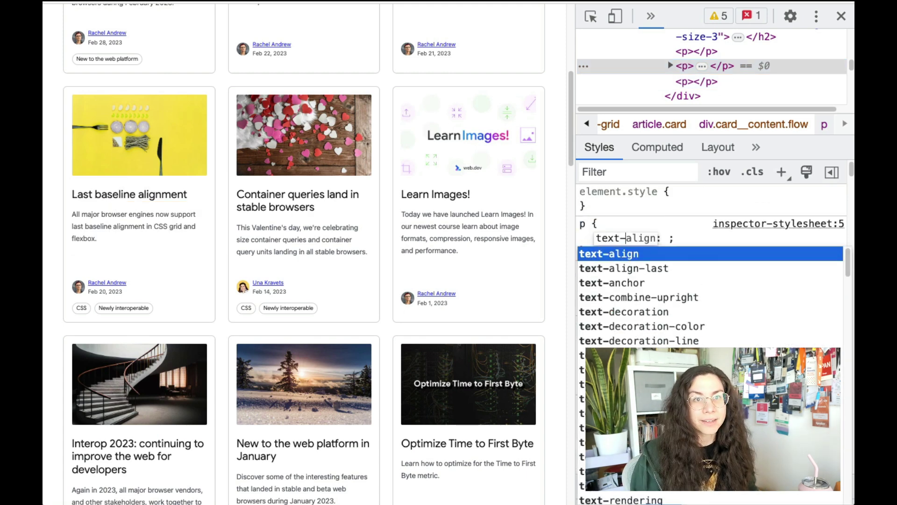
type("wrap")
key("Tab")
type("b")
key("Return")
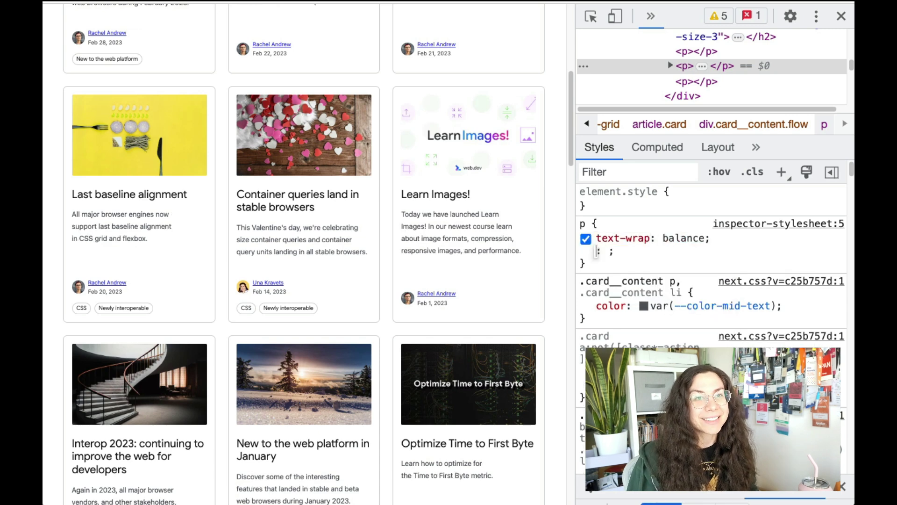
key("Escape")
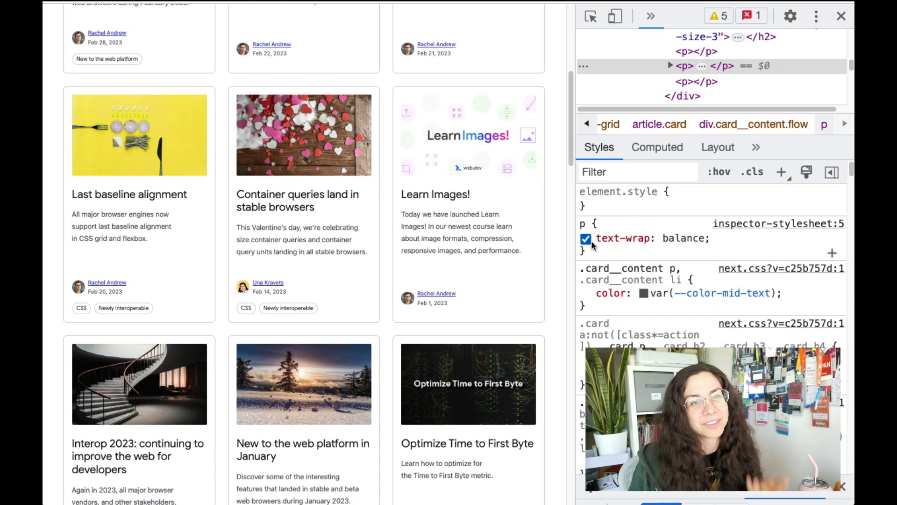
Toggle the p rule's text-wrap: balance repeatedly across the card grid, ending unchecked
left_click(586, 240)
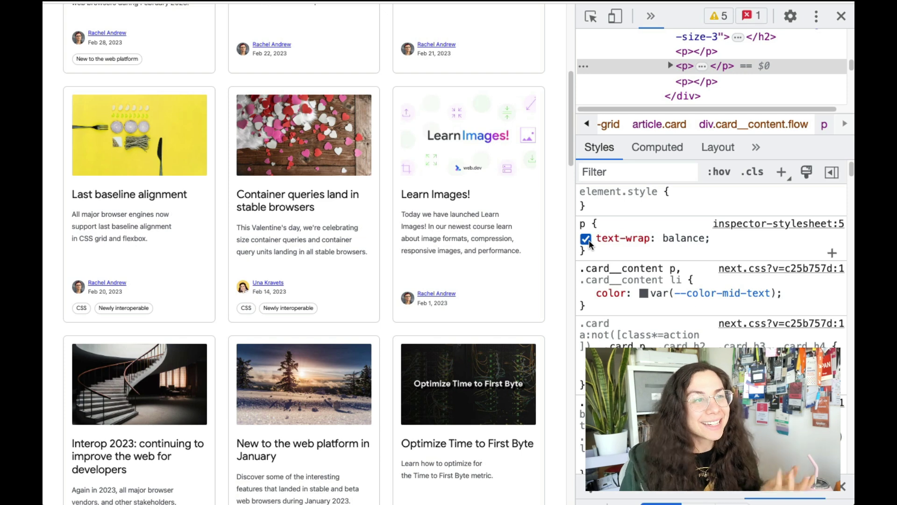
left_click(586, 240)
left_click(586, 240)
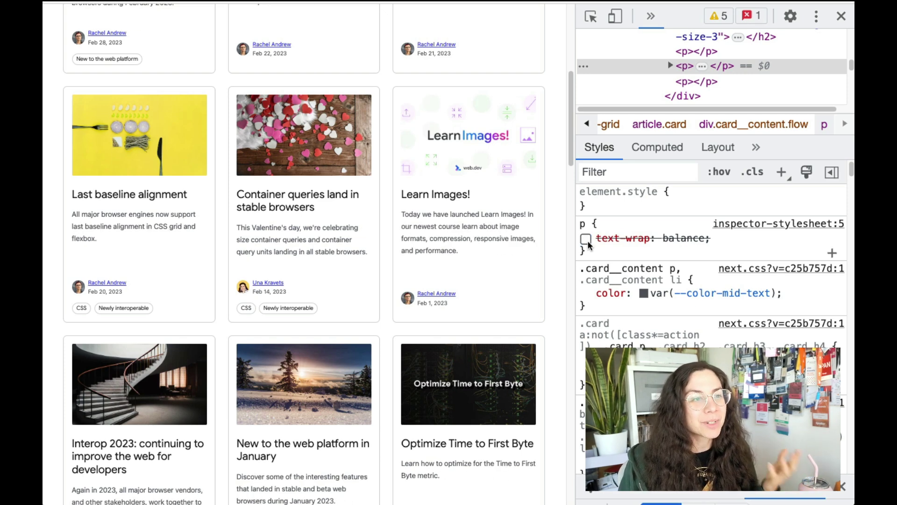
scroll(302, 386, "down", 2)
left_click(586, 240)
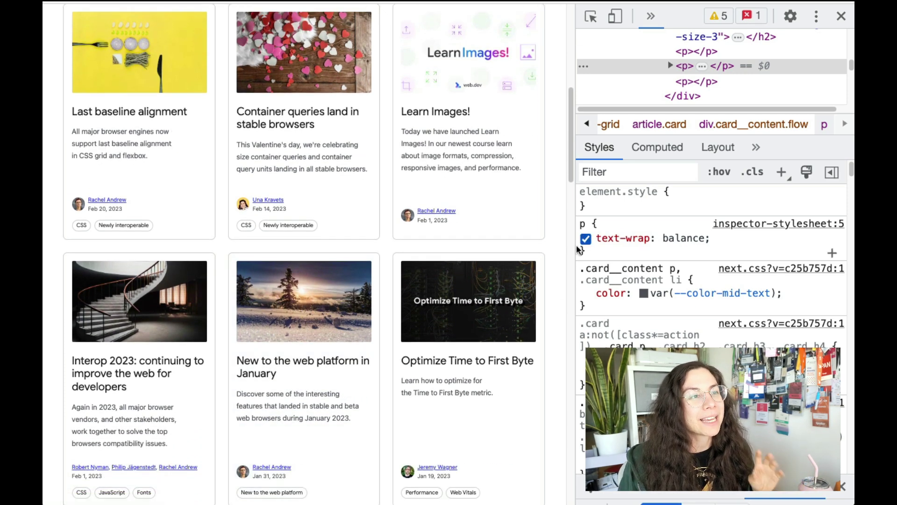
scroll(414, 368, "down", 3)
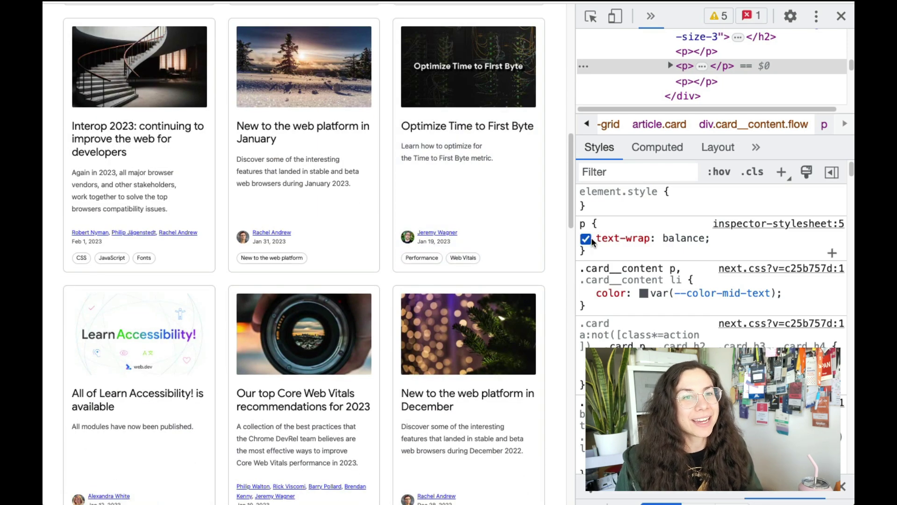
left_click(586, 239)
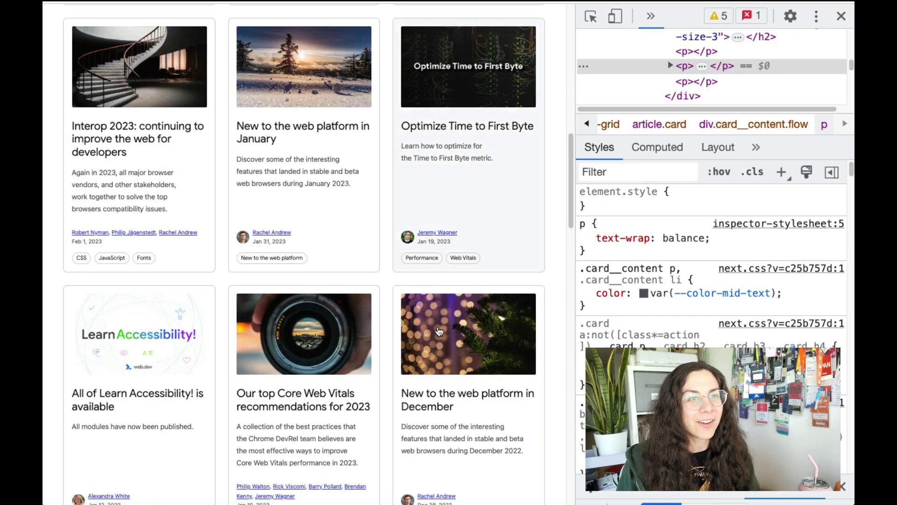
scroll(412, 349, "down", 2)
scroll(412, 349, "up", 7)
scroll(413, 349, "up", 1)
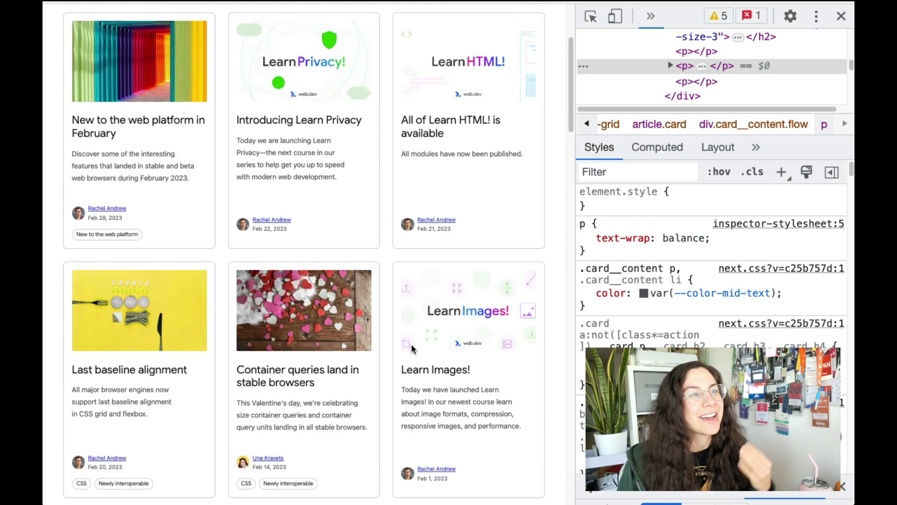
scroll(412, 349, "up", 2)
scroll(411, 346, "down", 1)
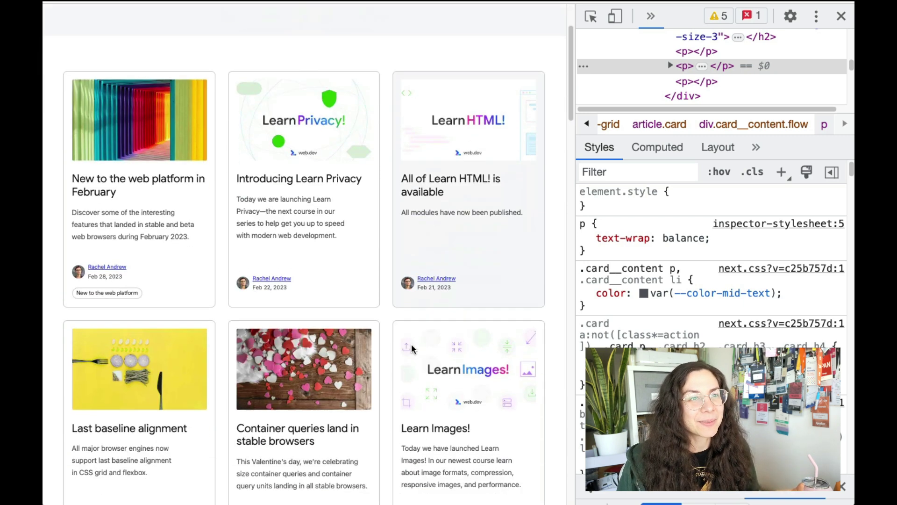
left_click(586, 239)
left_click(586, 239)
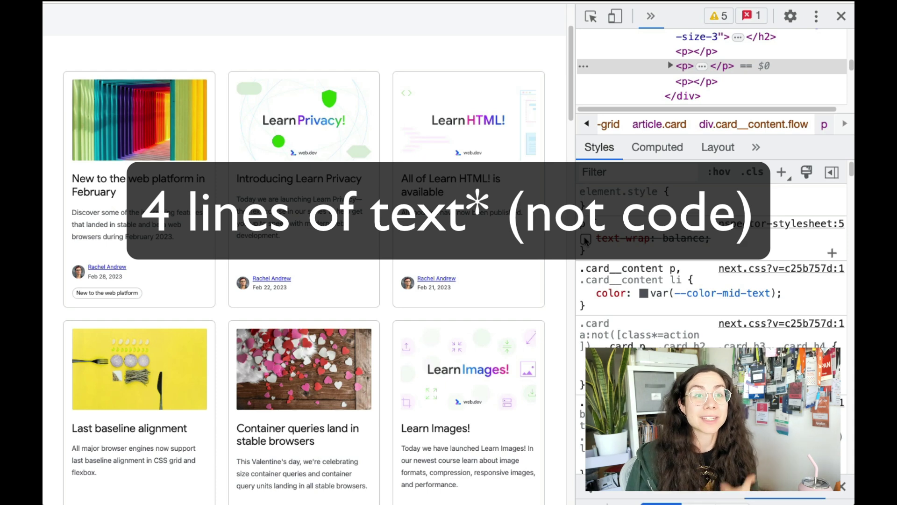
Re-check text-wrap: balance in the p rule
left_click(584, 239)
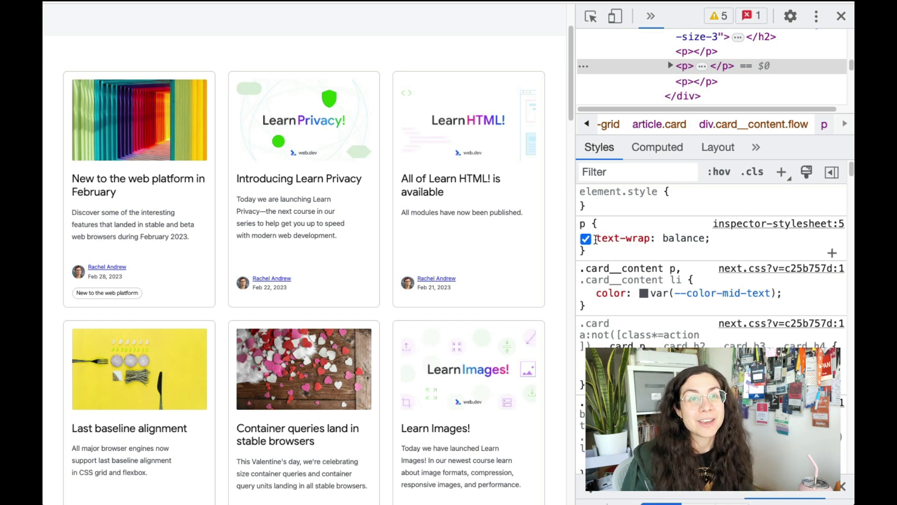
Change the balance rule's selector from p to 'p, h2'
left_click(589, 224)
left_click(582, 224)
type(", h2")
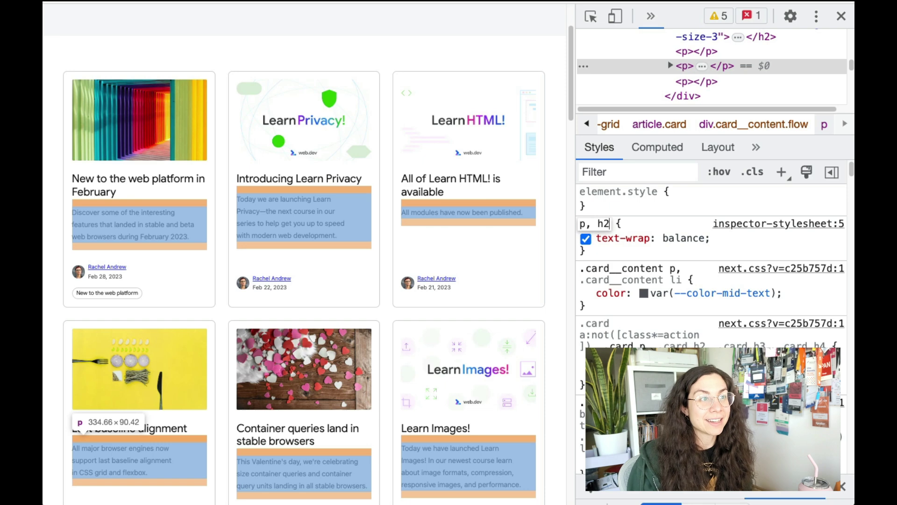
key("Return")
Toggle the p, h2 rule's balancing to compare wraps, leaving it on
left_click(586, 239)
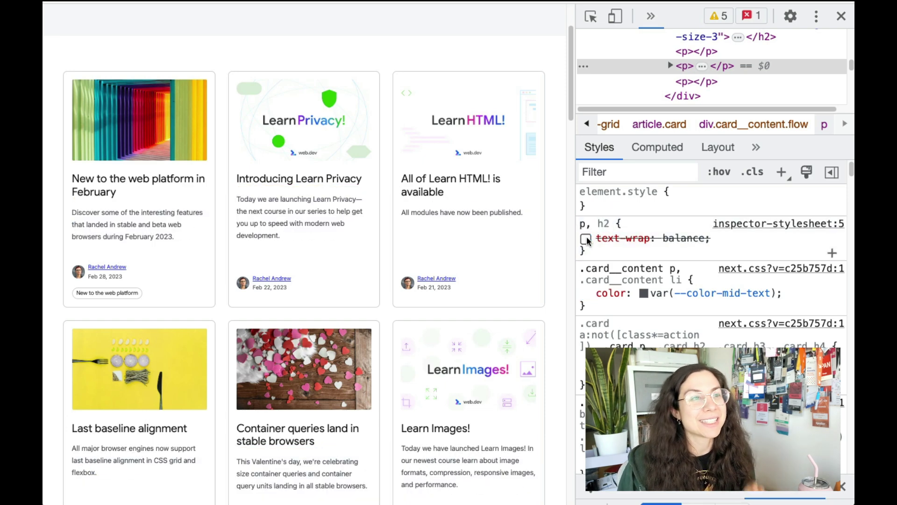
left_click(585, 239)
scroll(423, 324, "down", 3)
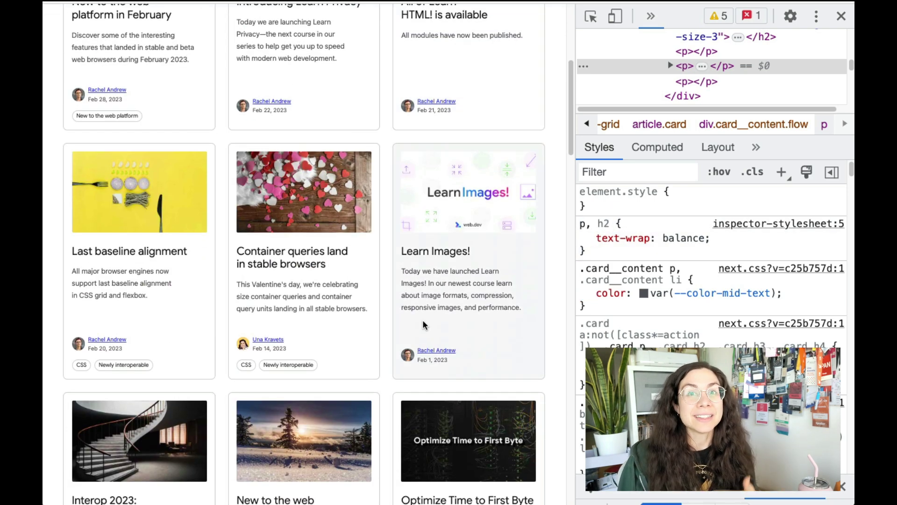
scroll(422, 325, "down", 1)
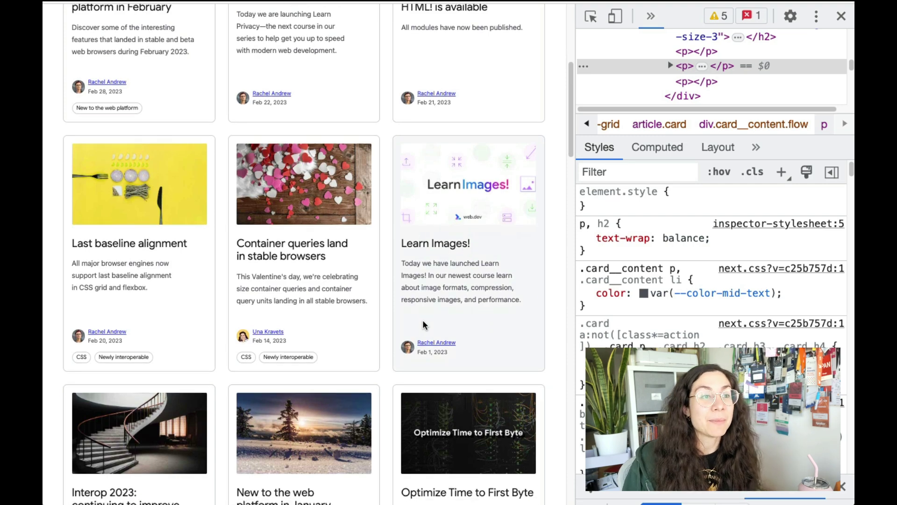
scroll(424, 325, "down", 1)
scroll(423, 323, "down", 3)
scroll(425, 321, "down", 4)
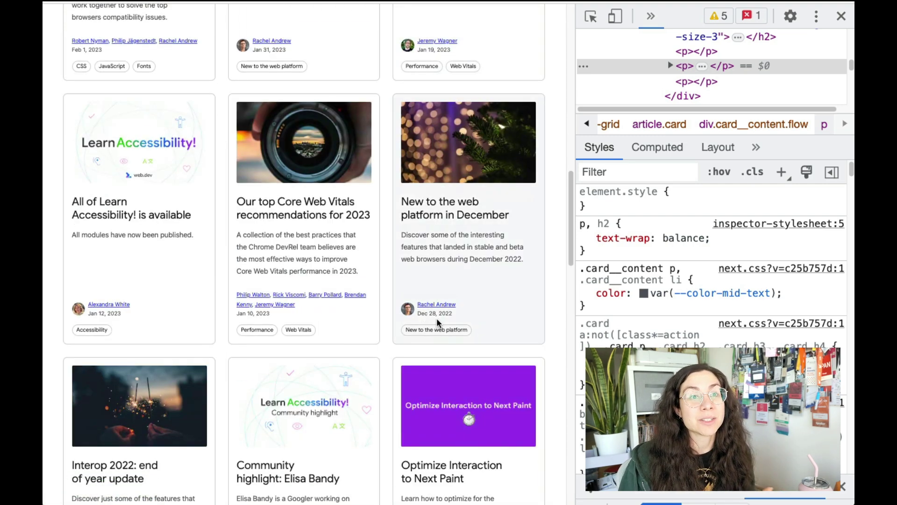
left_click(585, 239)
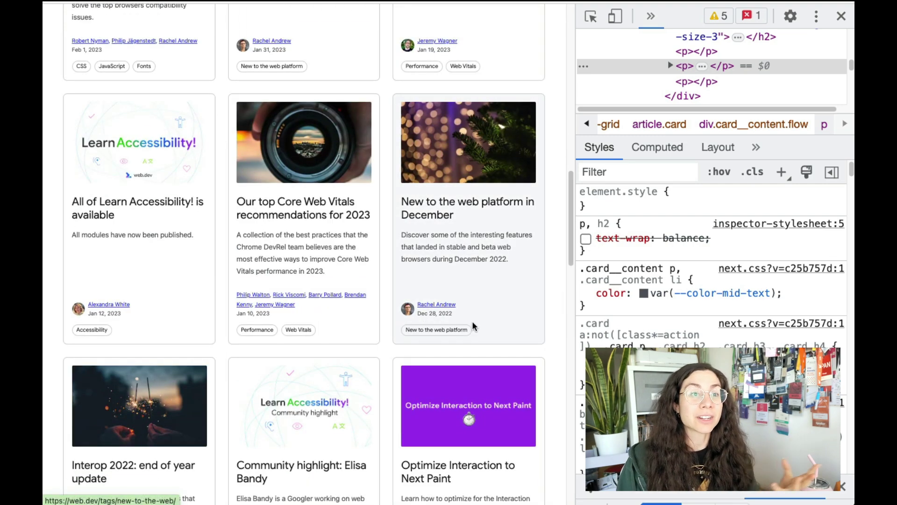
scroll(474, 323, "down", 1)
scroll(474, 323, "up", 2)
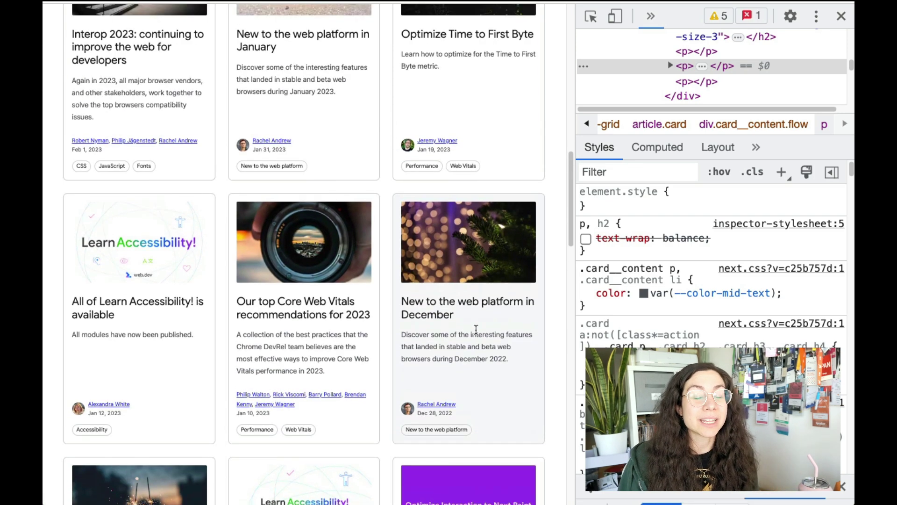
scroll(476, 330, "up", 3)
left_click(585, 238)
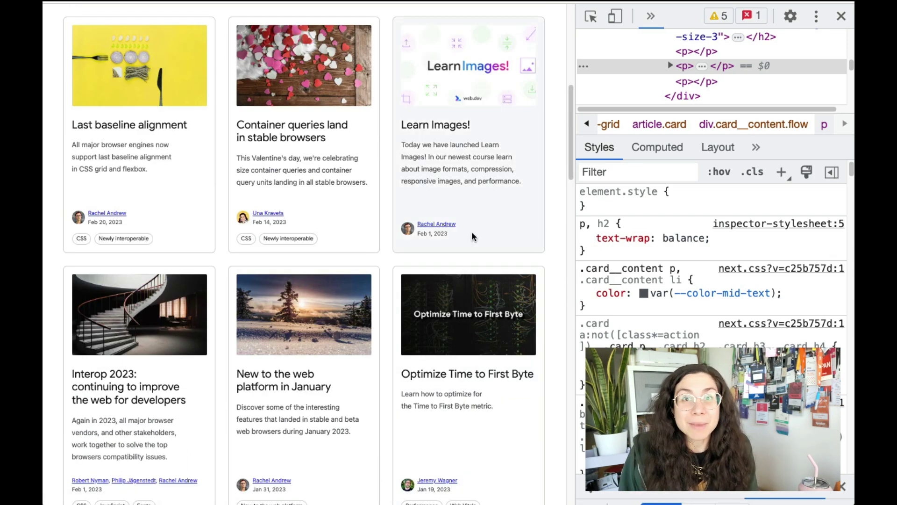
scroll(473, 237, "up", 3)
scroll(475, 236, "up", 3)
scroll(475, 236, "down", 2)
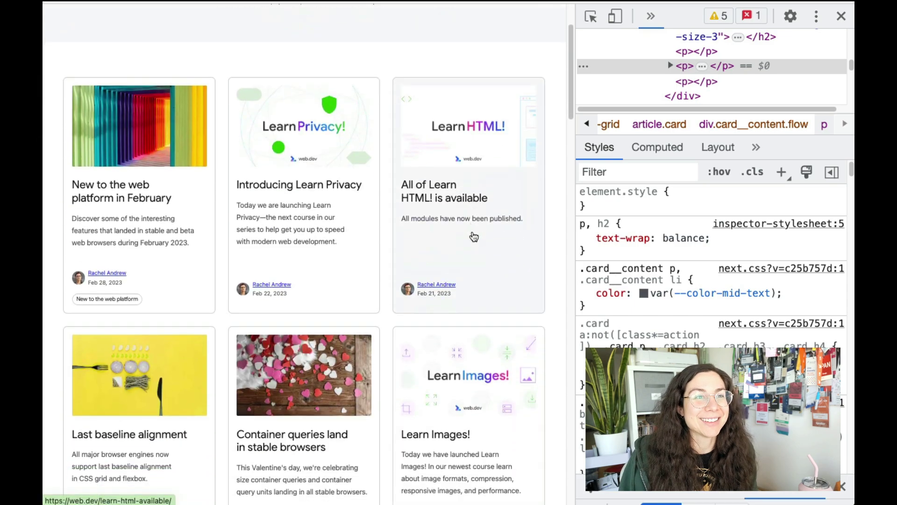